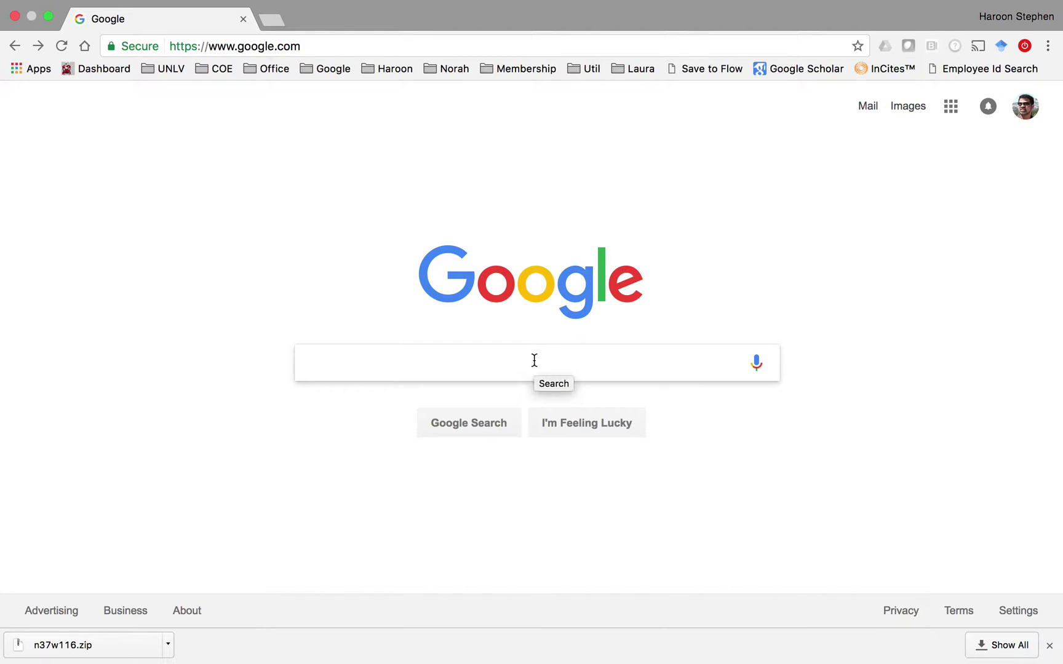
# Search Google for 'national map viewer'
pyautogui.write('national ')
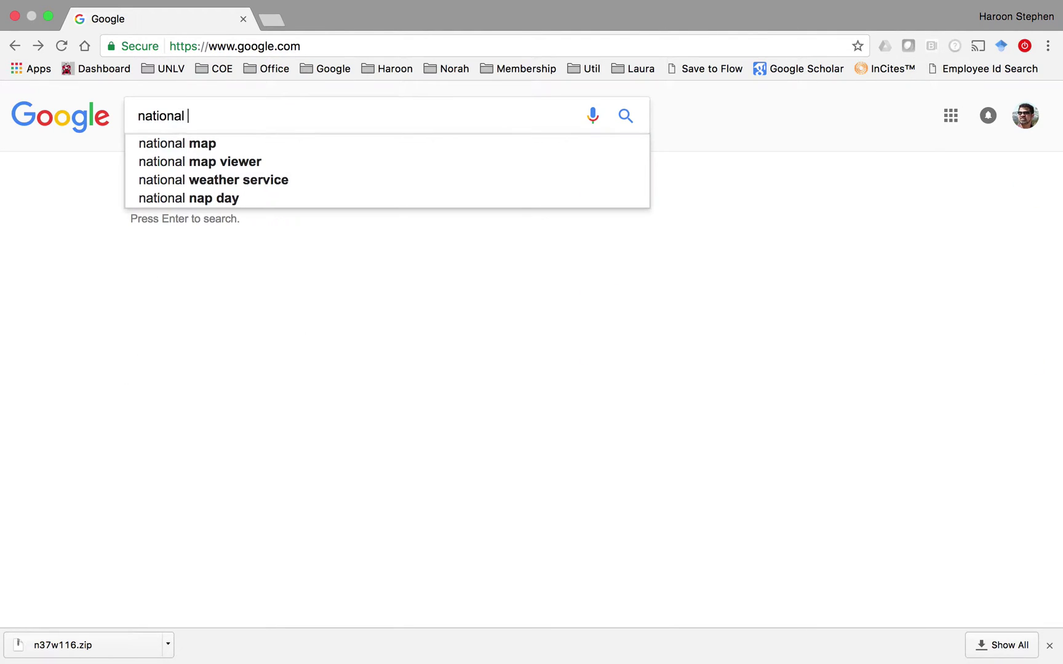
pyautogui.write('map viewer')
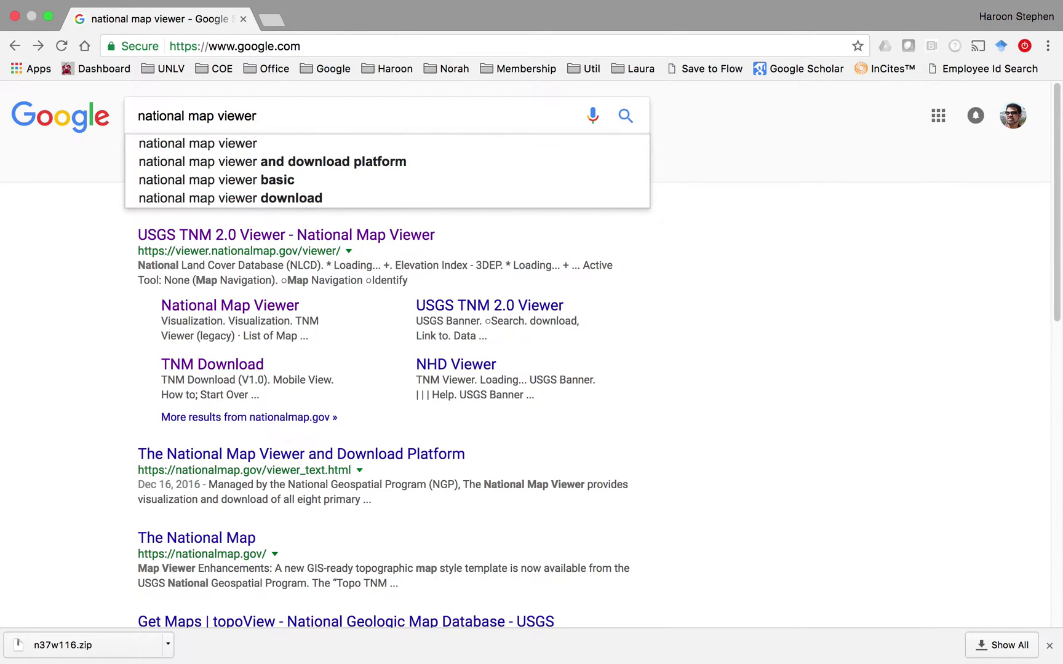
pyautogui.press('Return')
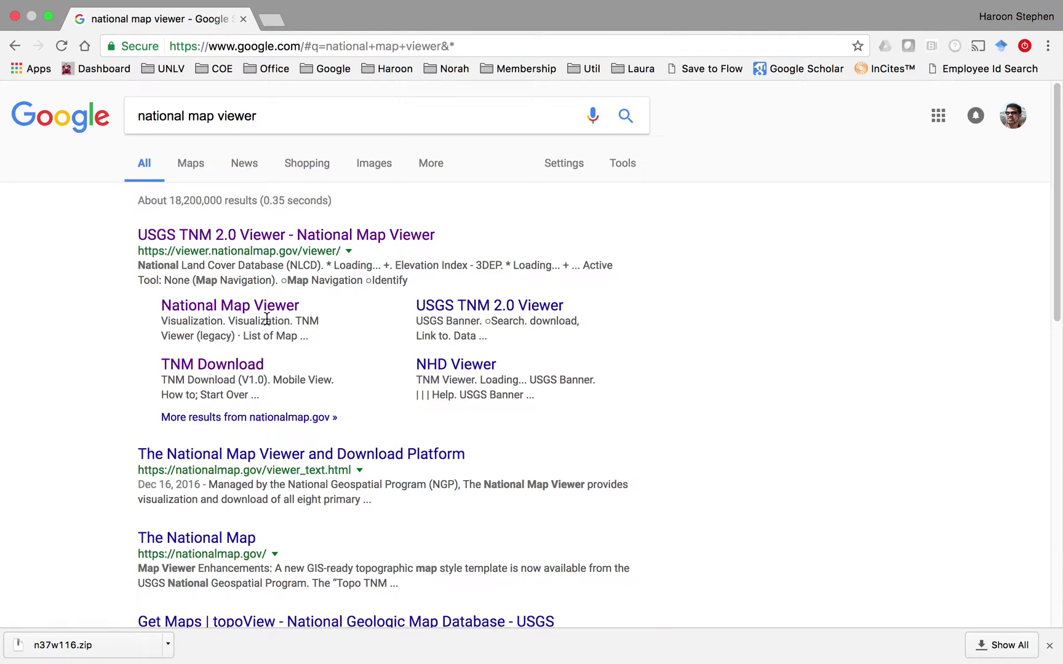
# Open the USGS TNM 2.0 Viewer result and switch to its New Download Client
pyautogui.click(313, 238)
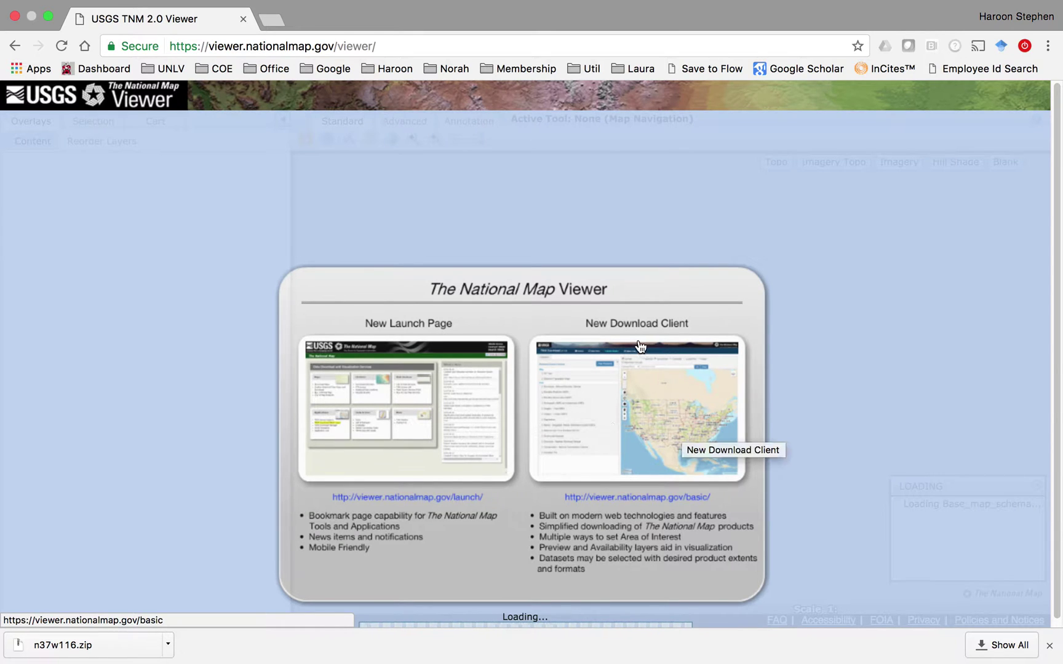
pyautogui.click(648, 434)
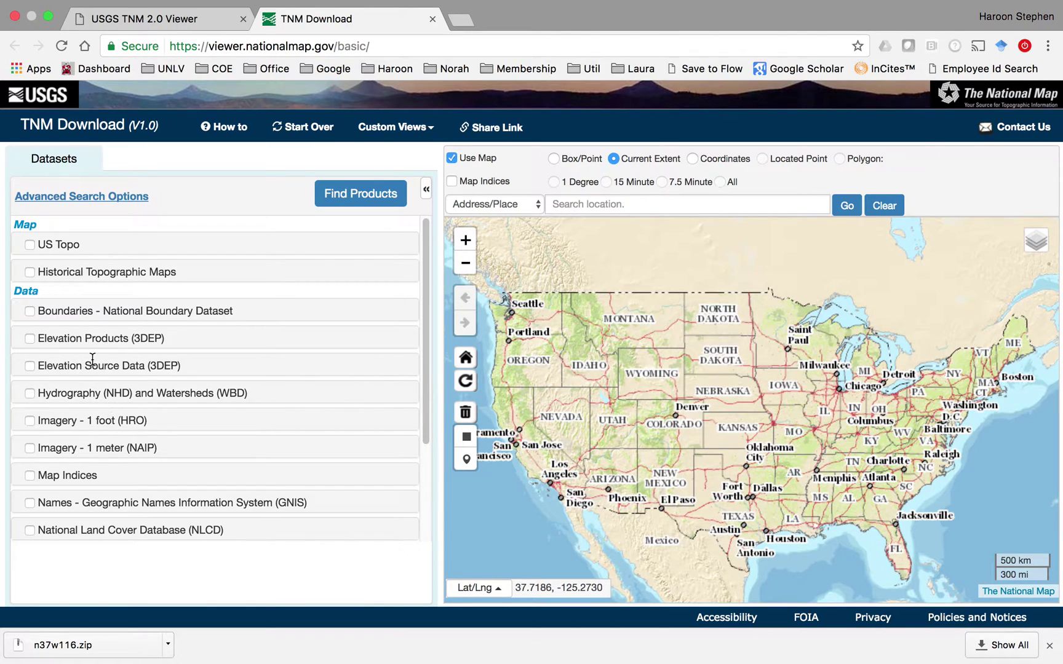
# Select Elevation Products with the 1 arc-second DEM instead of 1/3 arc-second, and show its availability
pyautogui.click(29, 339)
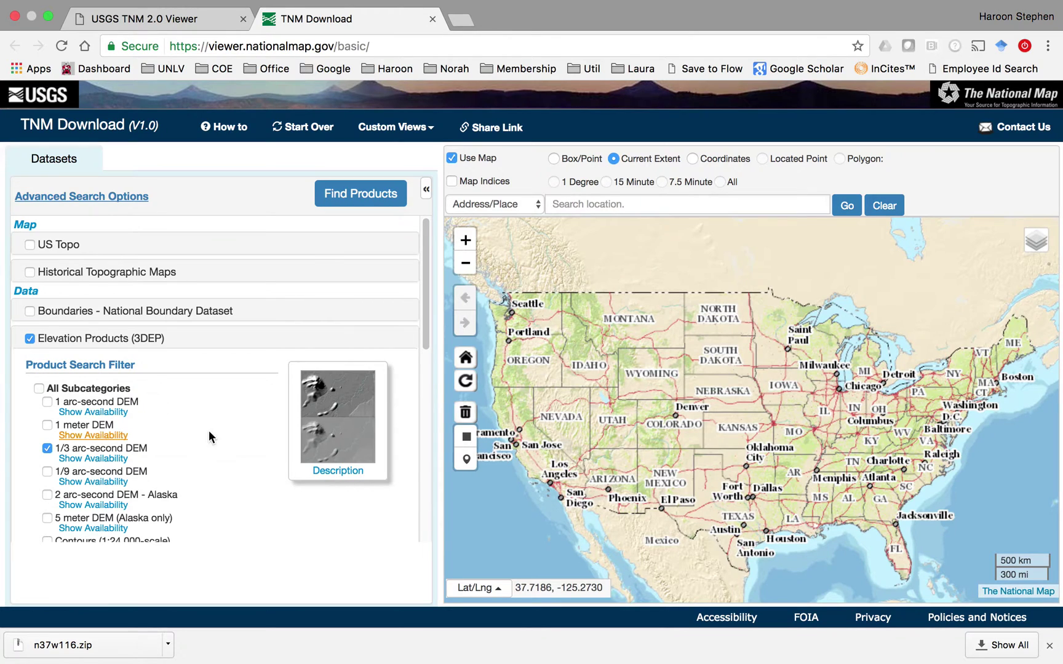
pyautogui.scroll(-3, 210, 480)
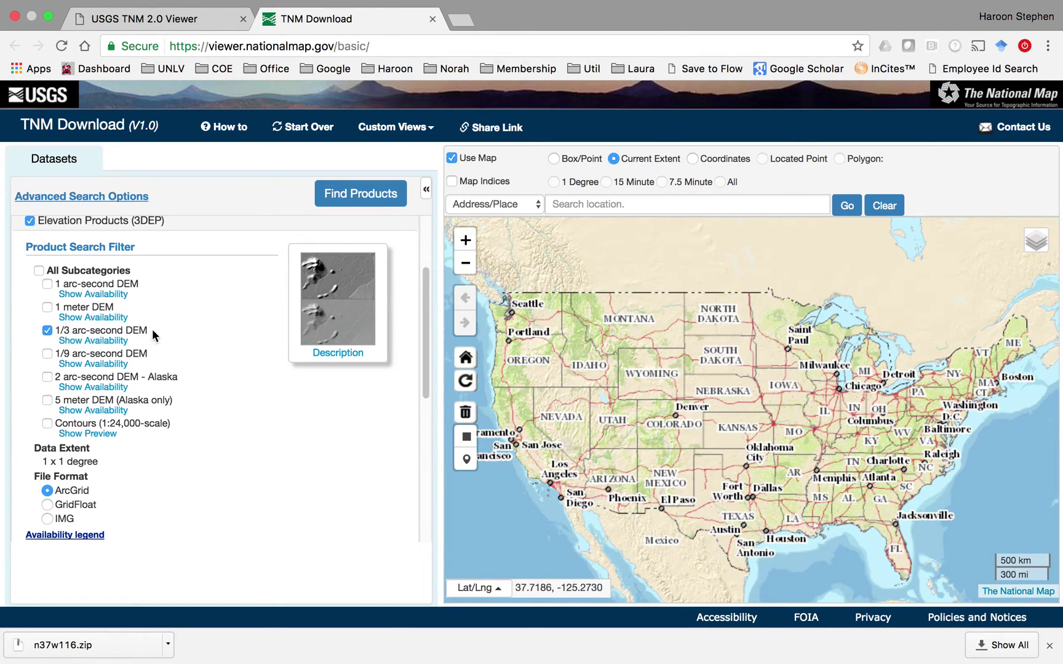
pyautogui.click(47, 330)
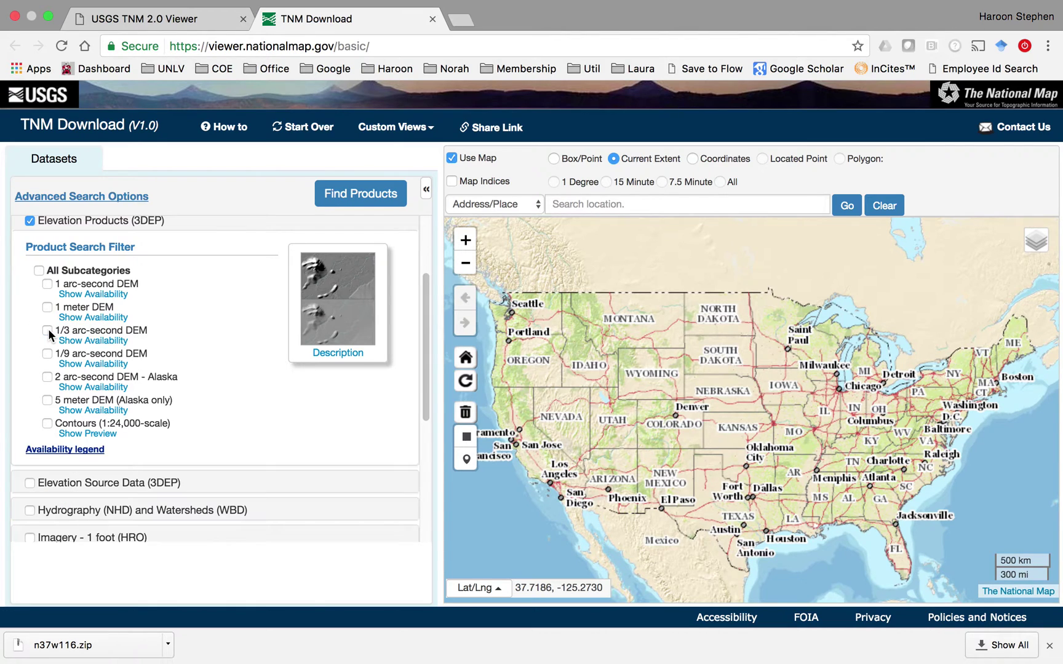
pyautogui.click(47, 284)
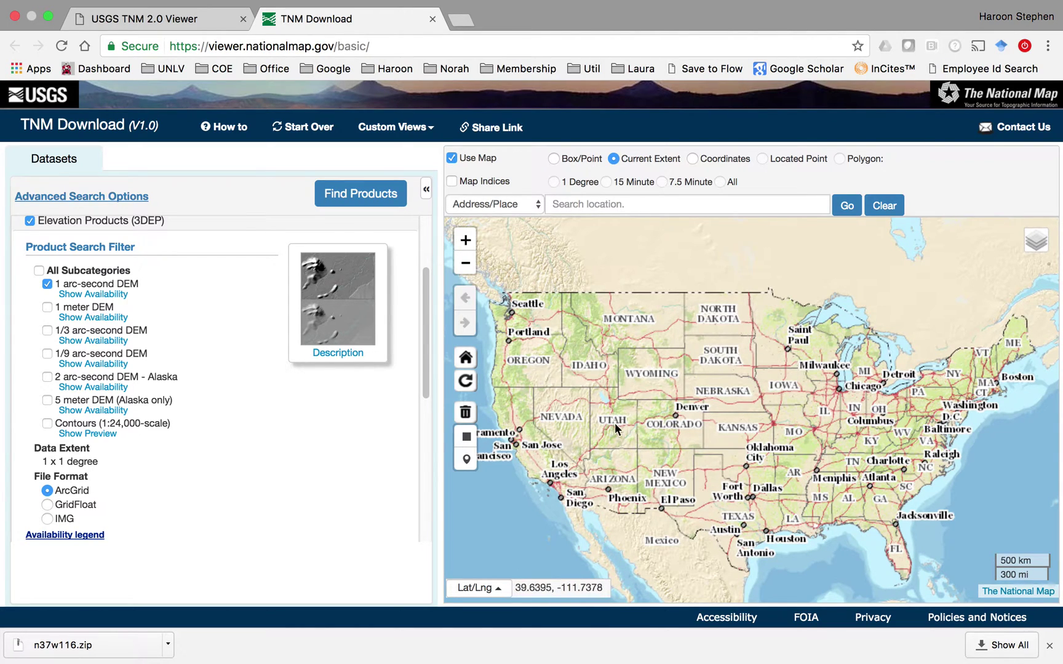
pyautogui.click(96, 295)
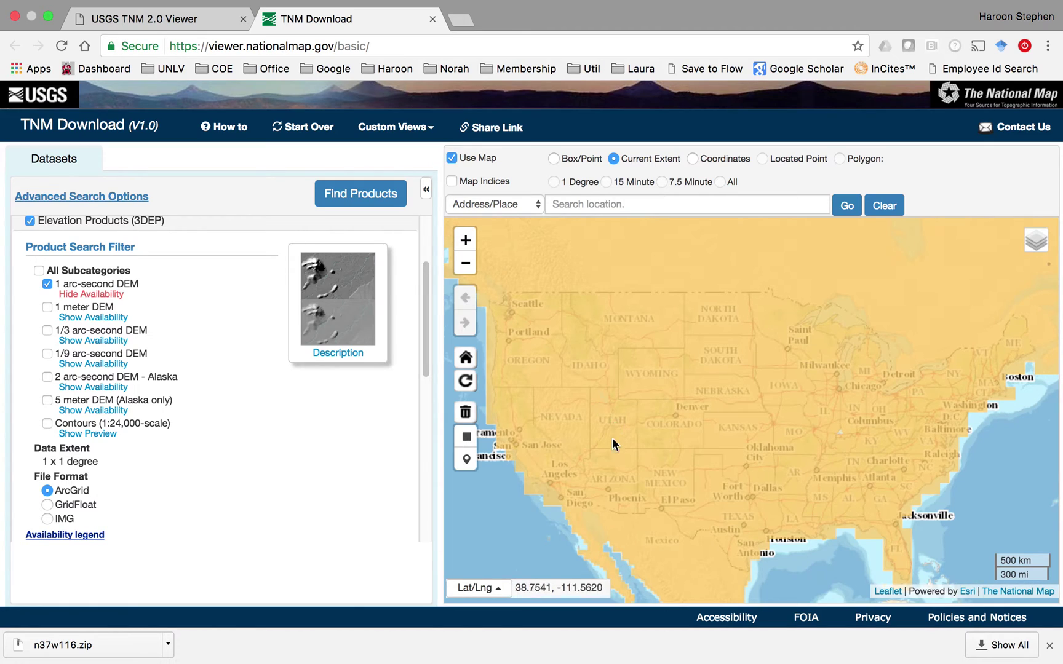
pyautogui.moveTo(612, 437); pyautogui.dragTo(679, 437)
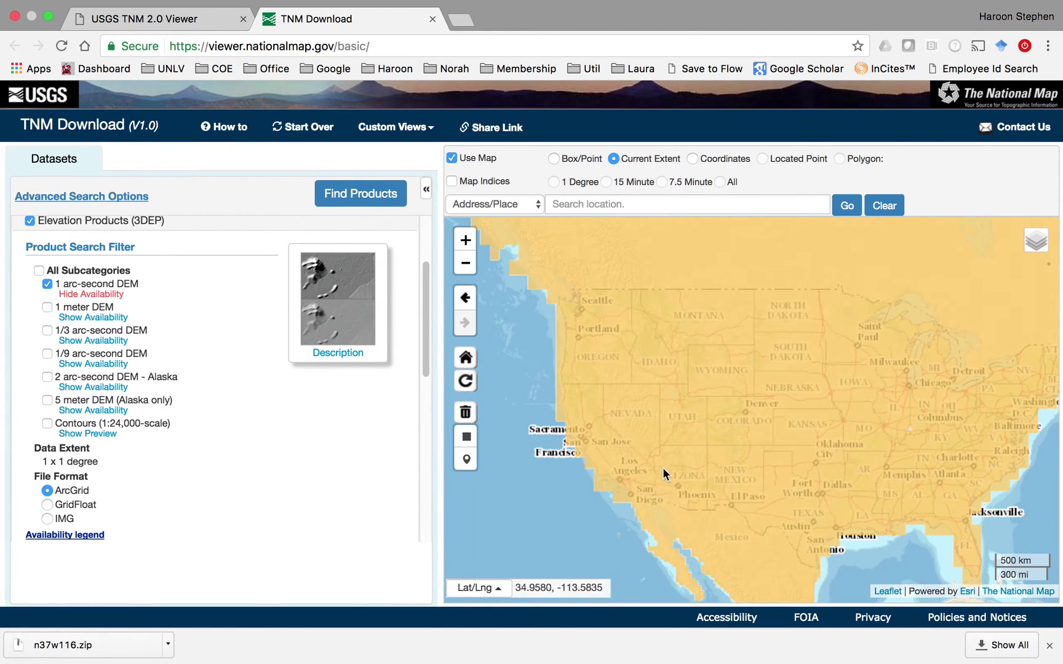
# Zoom and pan the map from the full US extent to Las Vegas and Lake Mead
pyautogui.click(467, 381)
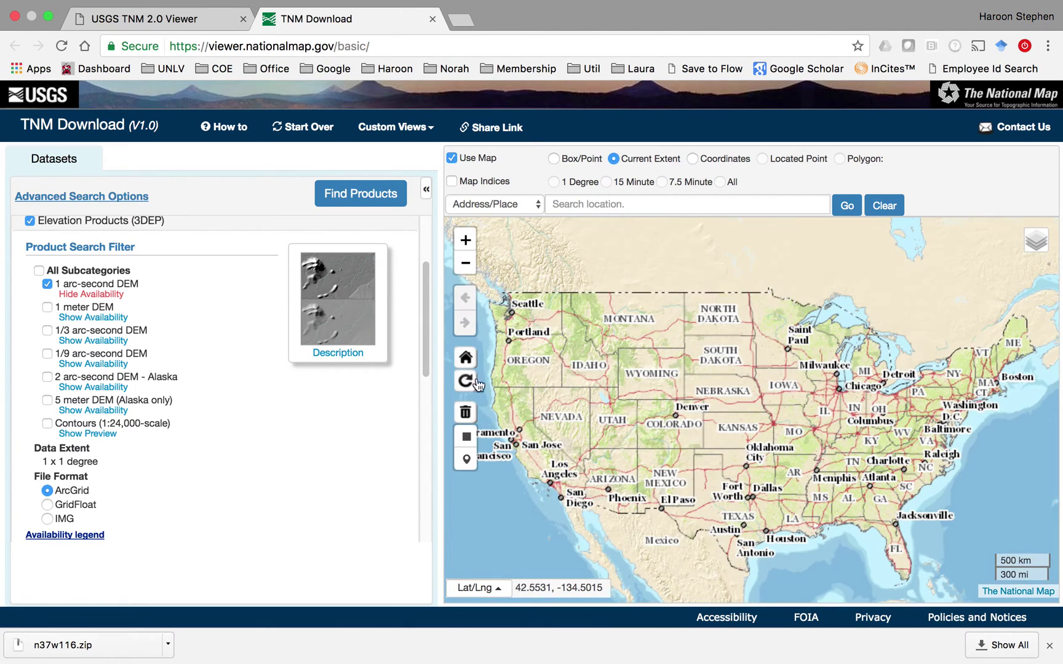
pyautogui.doubleClick(636, 424)
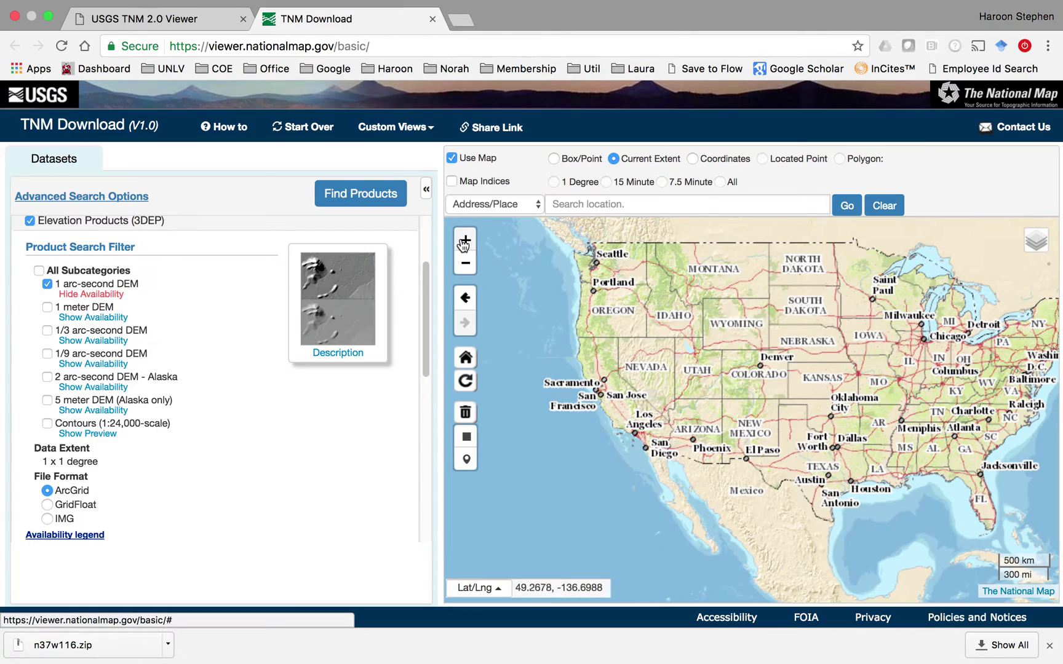
pyautogui.click(464, 241)
pyautogui.doubleClick(718, 380)
pyautogui.moveTo(522, 407); pyautogui.dragTo(861, 419)
pyautogui.click(698, 400)
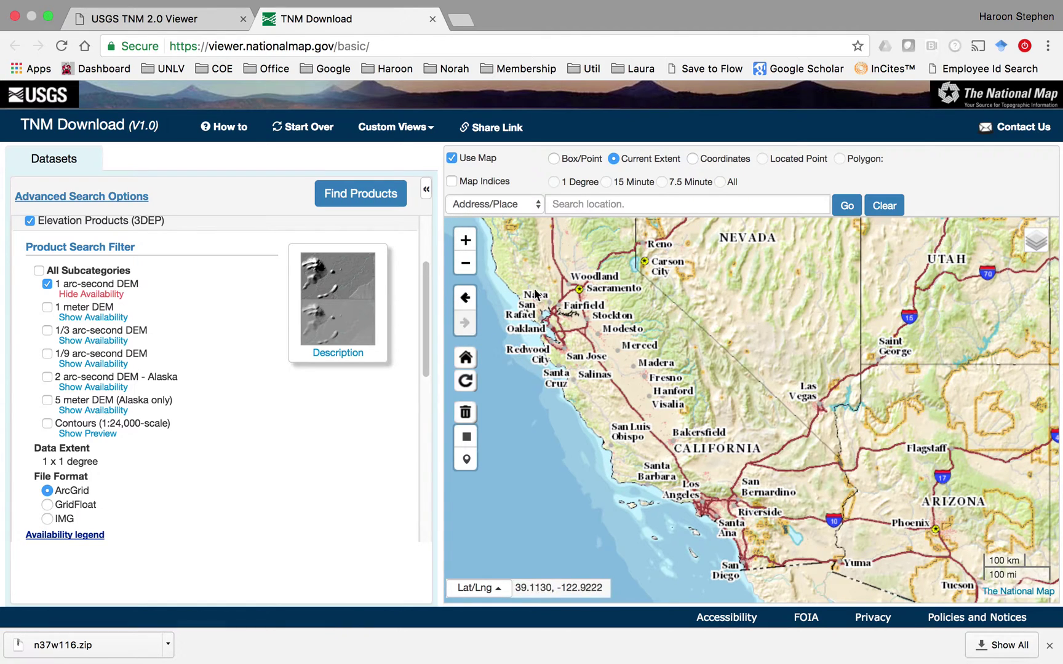
pyautogui.click(806, 453)
pyautogui.moveTo(806, 455); pyautogui.dragTo(830, 400)
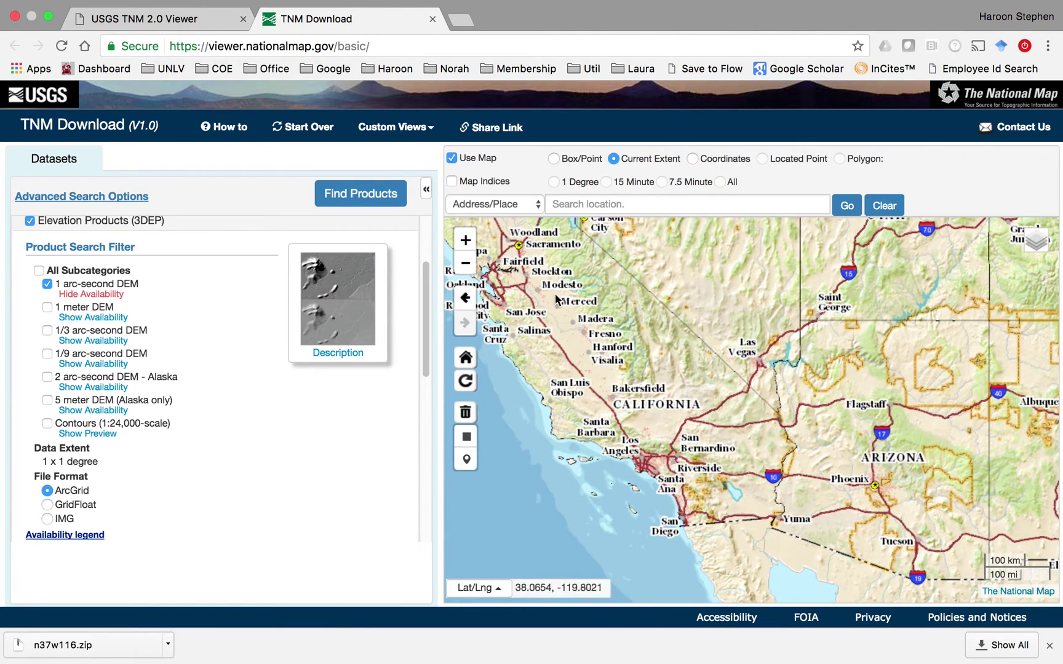
pyautogui.moveTo(772, 394); pyautogui.dragTo(773, 432)
pyautogui.click(465, 240)
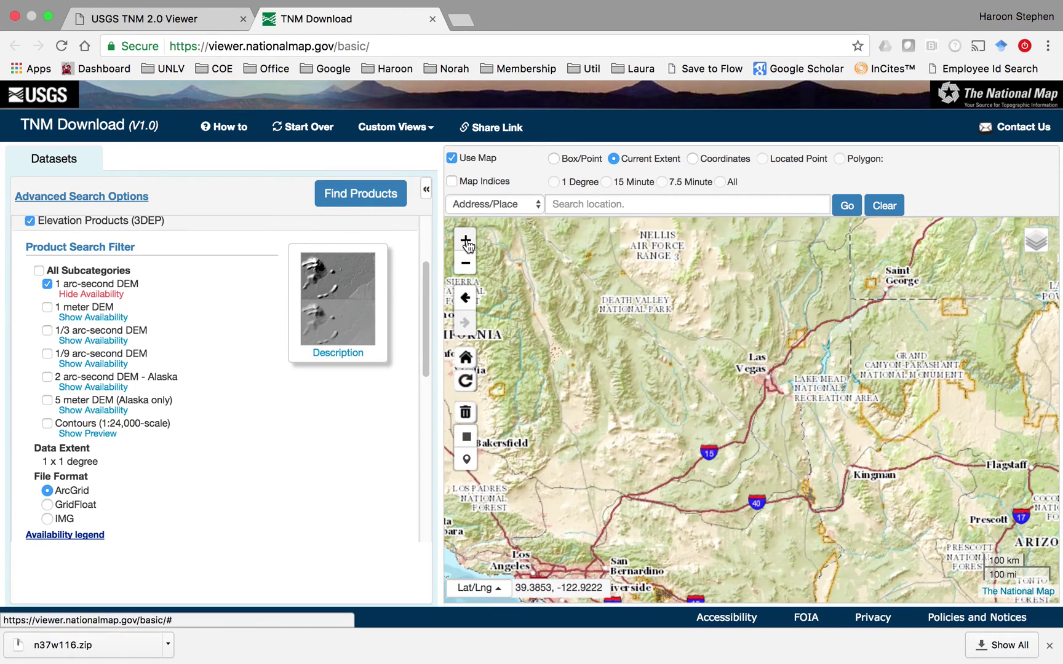
pyautogui.moveTo(755, 396); pyautogui.dragTo(756, 438)
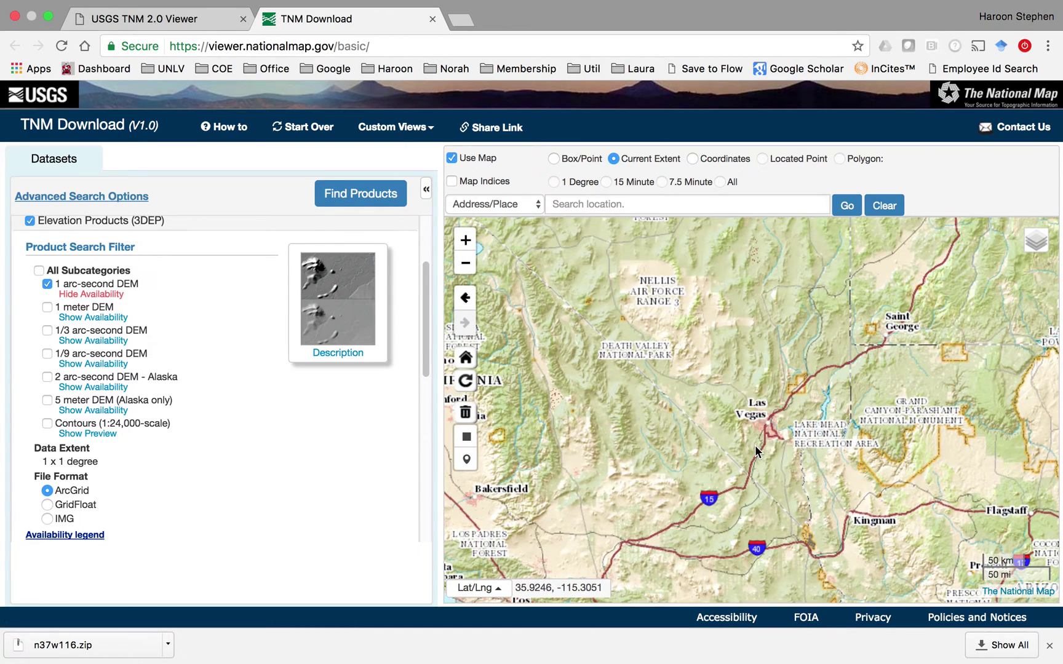
pyautogui.click(466, 243)
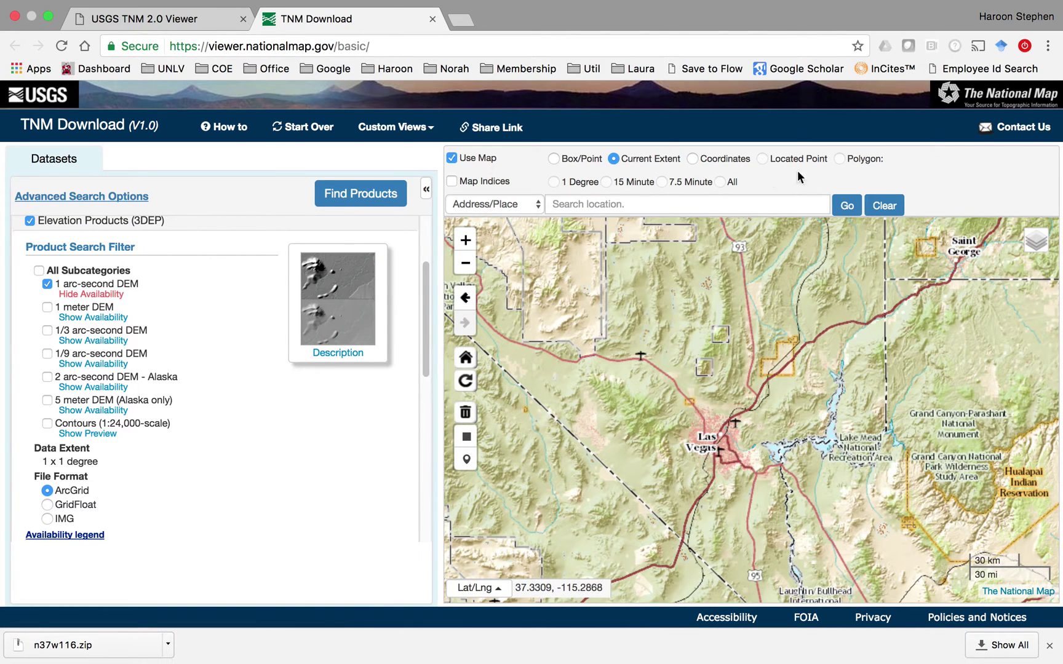
# Draw a search box just north-west of North Las Vegas and find its products, listing n37w116
pyautogui.click(553, 159)
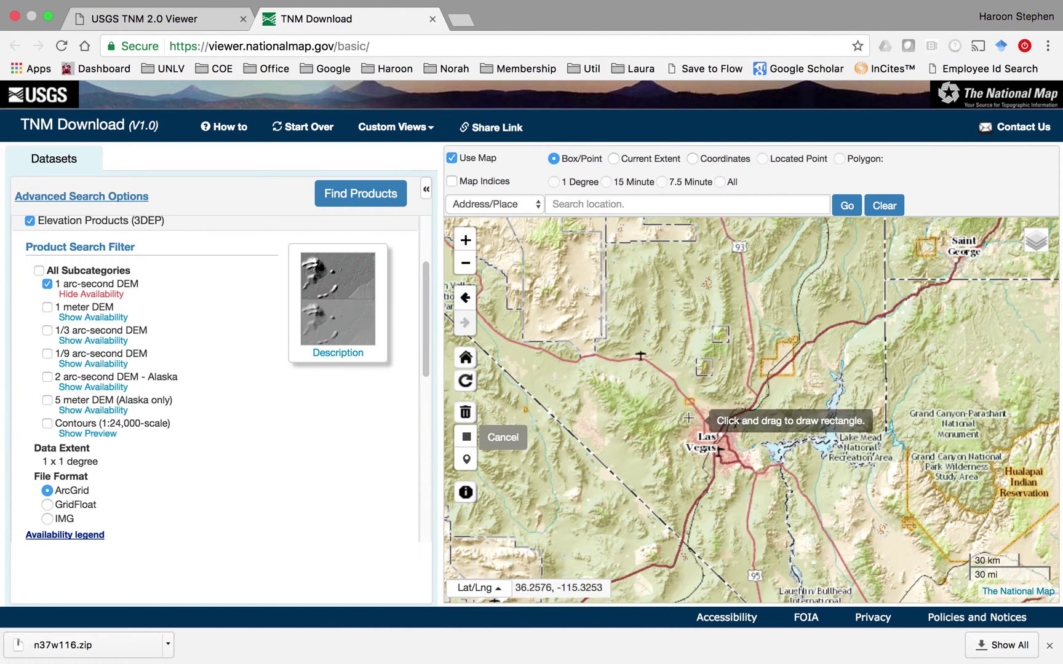
pyautogui.moveTo(666, 383)
pyautogui.mouseDown()
pyautogui.moveTo(727, 418)
pyautogui.moveTo(735, 437)
pyautogui.mouseUp()
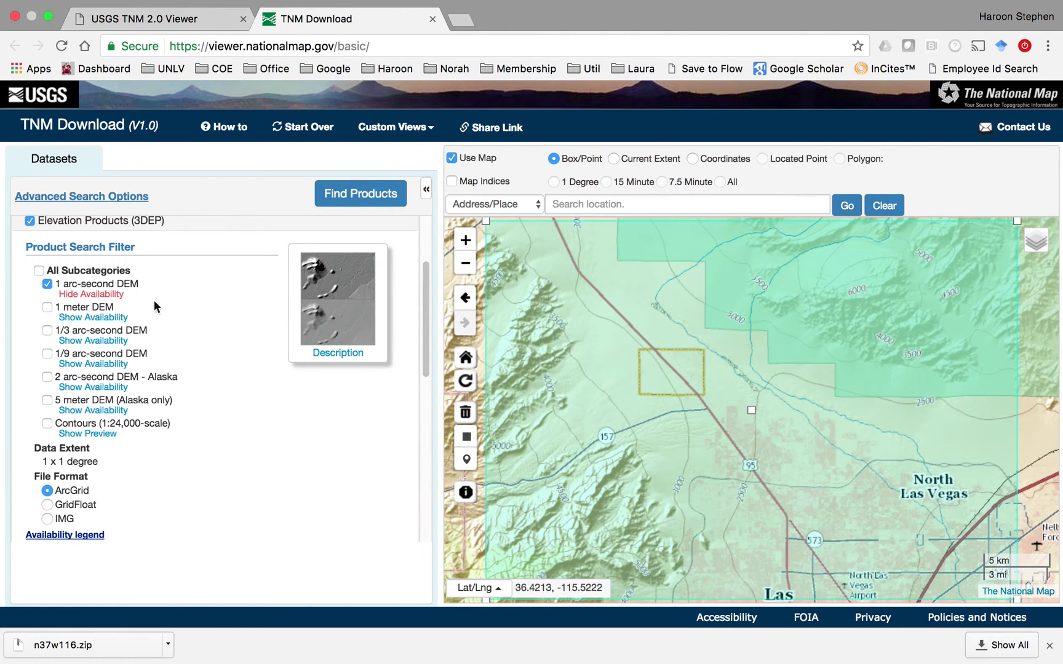
pyautogui.click(354, 195)
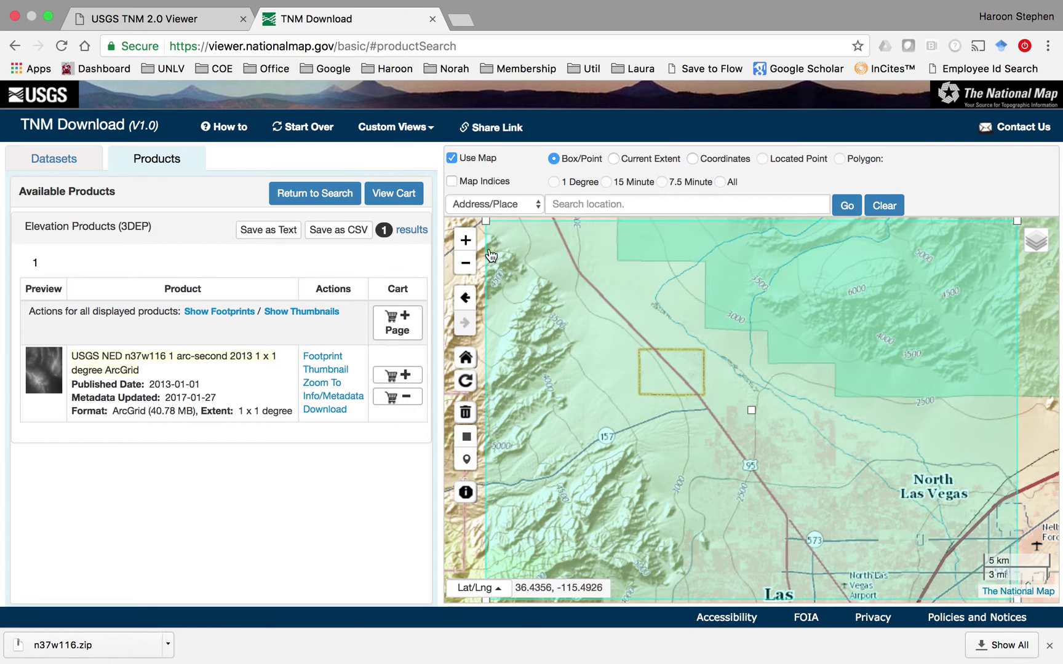
# Preview the n37w116 thumbnail on the map and add the 40.78 MB product to the cart
pyautogui.click(467, 263)
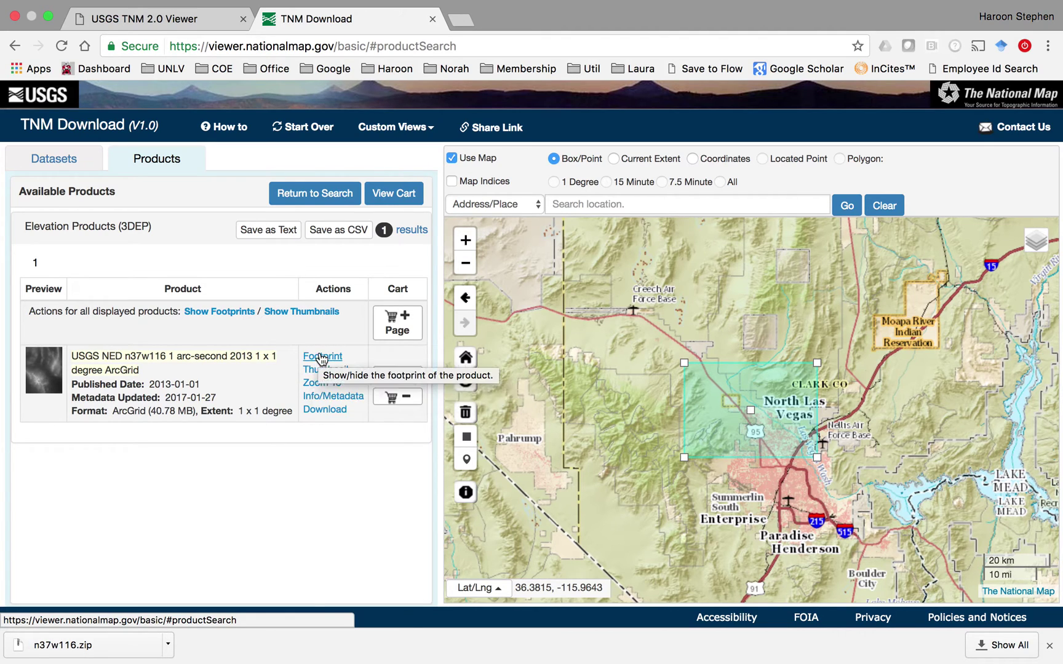
pyautogui.click(315, 372)
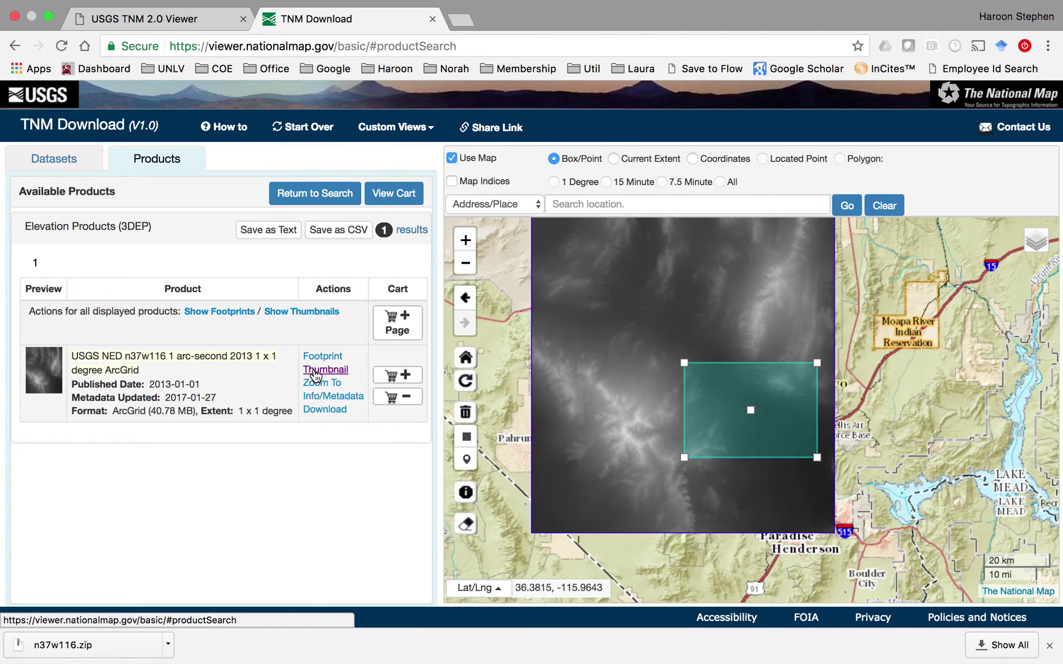
pyautogui.click(465, 263)
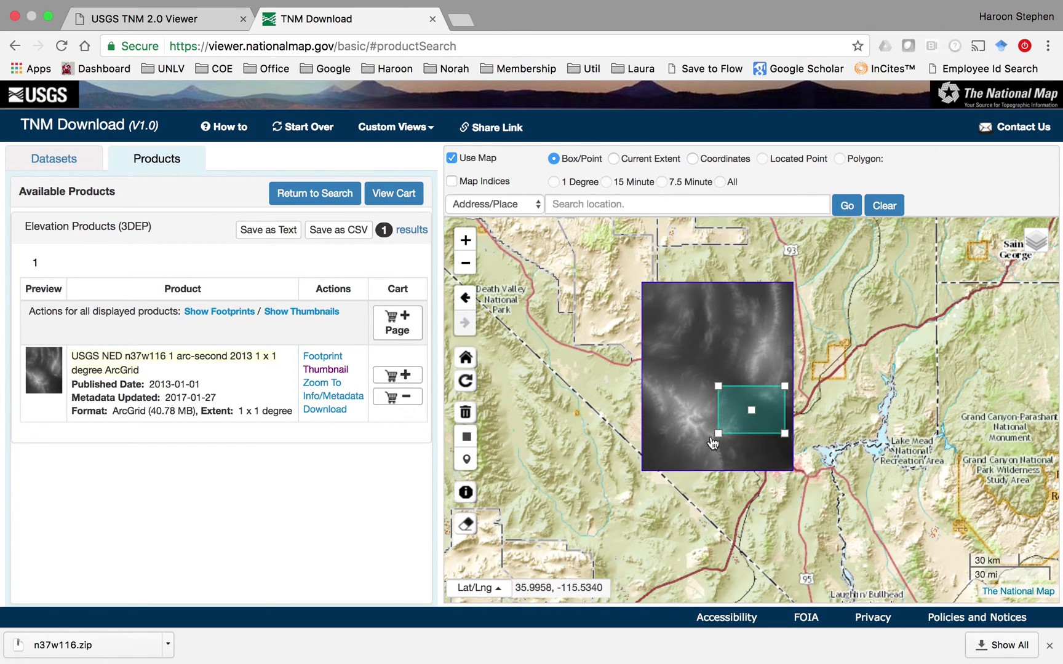
pyautogui.moveTo(864, 500); pyautogui.dragTo(787, 453)
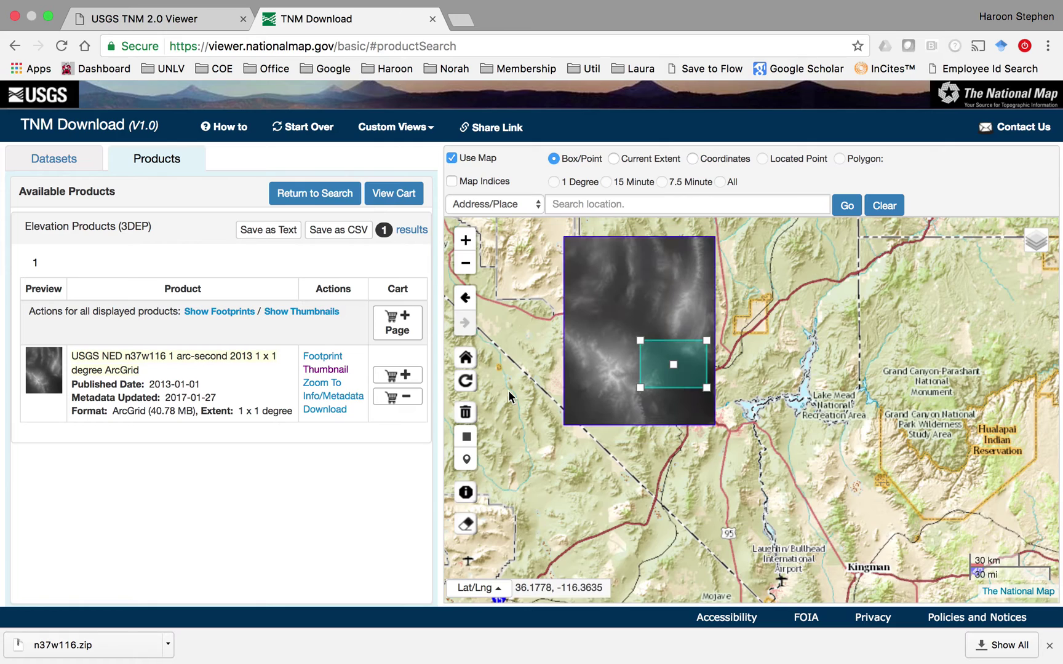
pyautogui.click(403, 376)
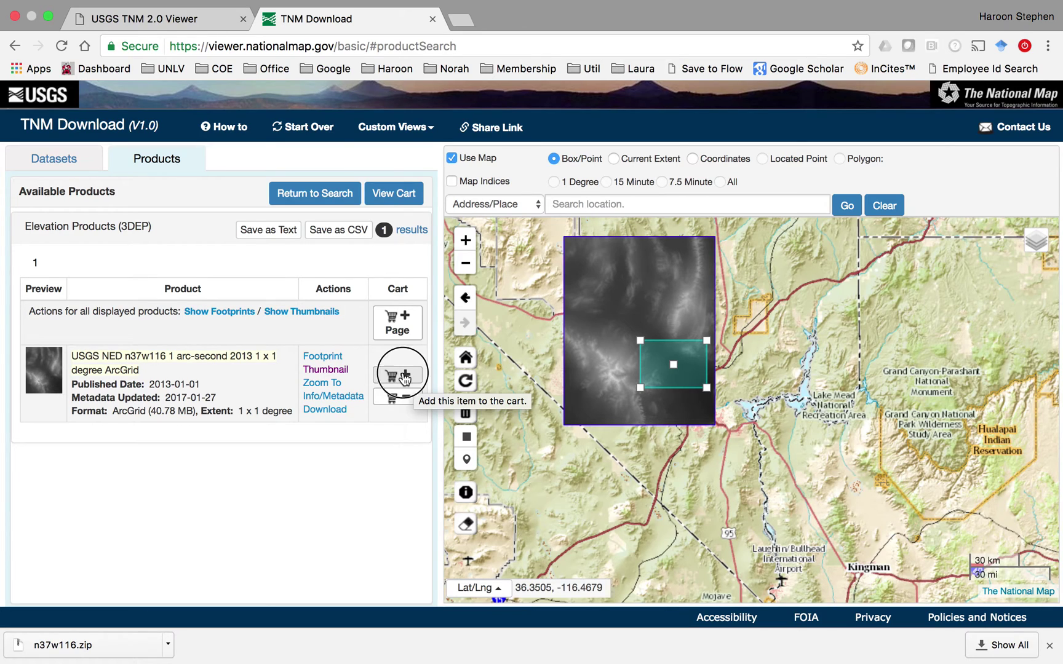
# Download n37w116.zip from the cart into Lab7_Data and switch to Finder
pyautogui.click(394, 195)
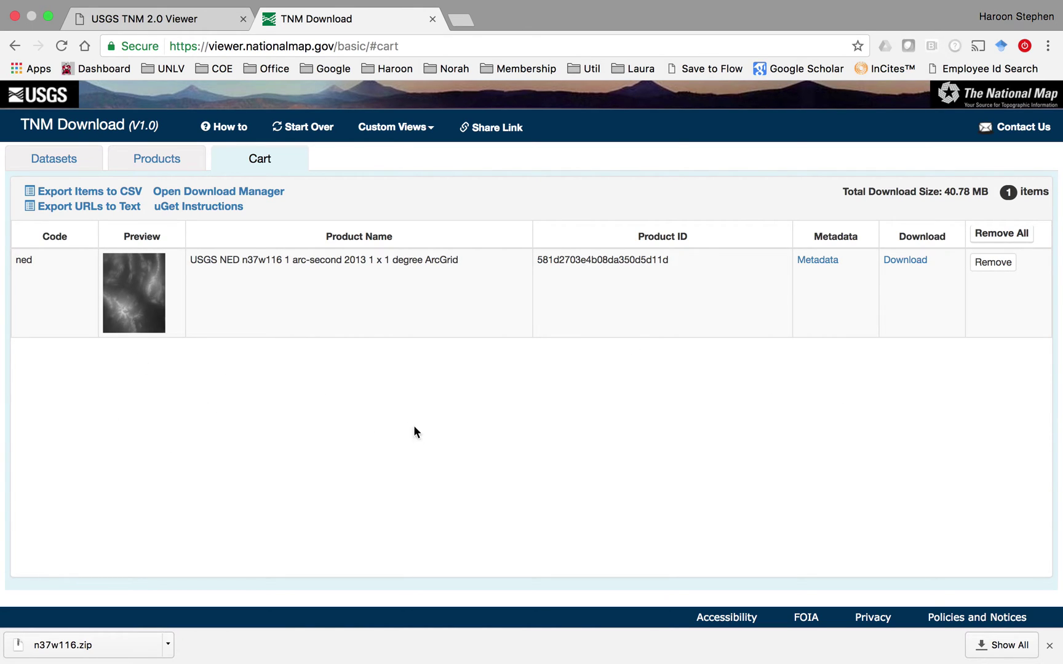
pyautogui.click(910, 260)
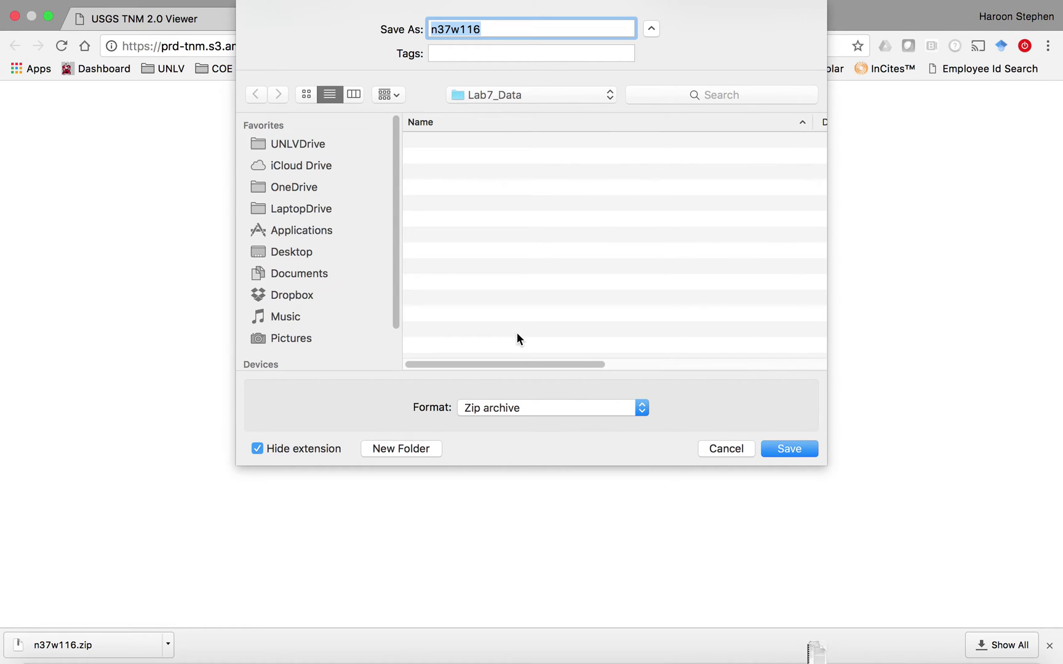
pyautogui.click(805, 454)
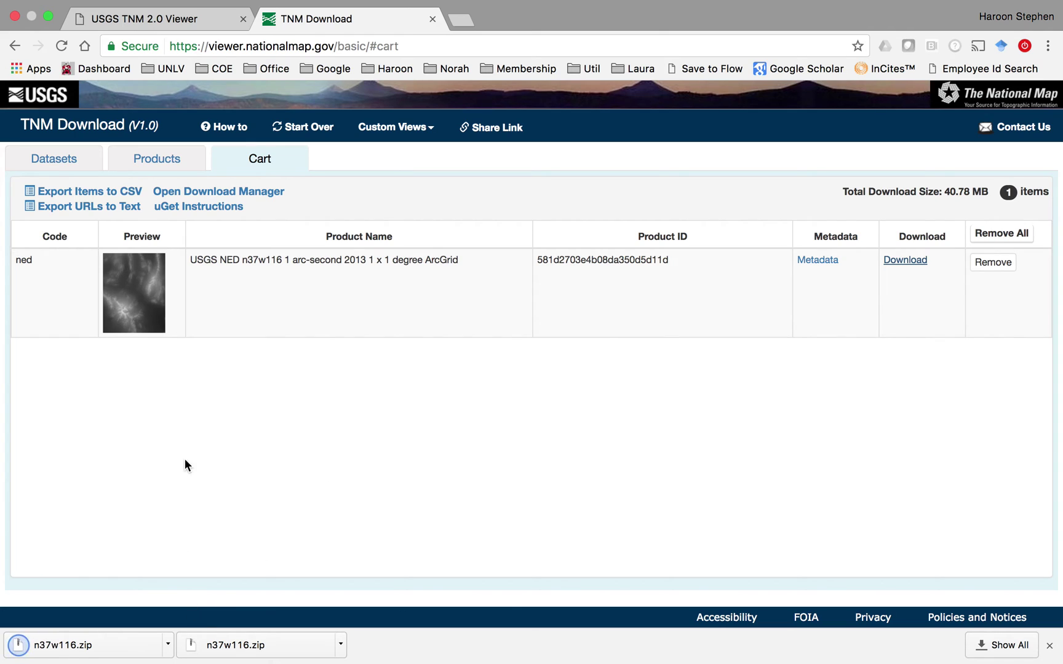
pyautogui.hotkey('ctrl', 'Left')
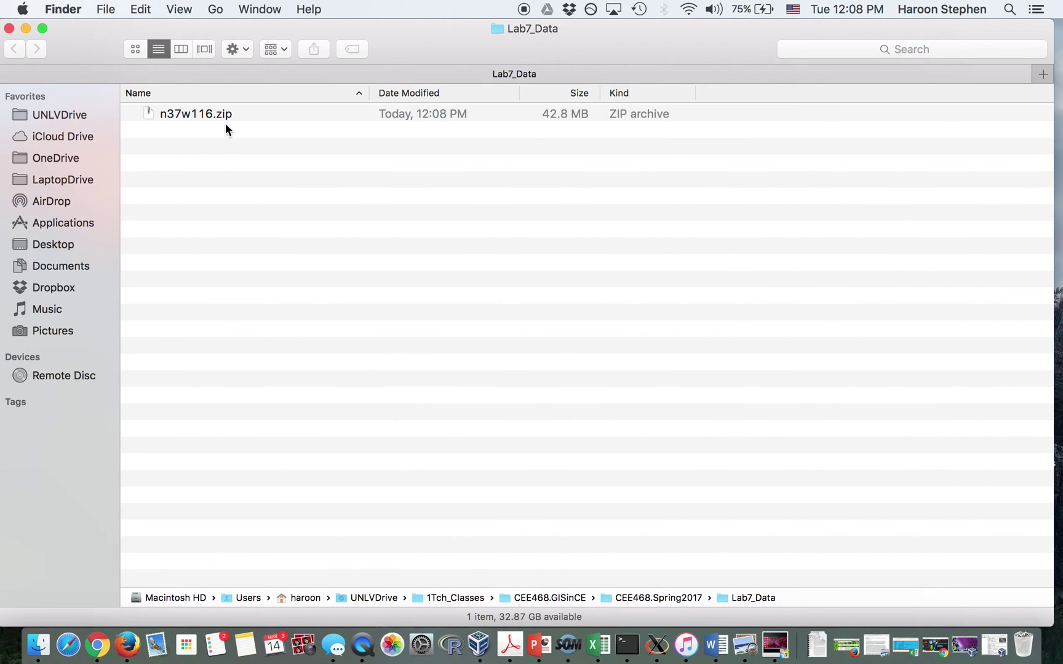
# Extract n37w116.zip, then expand and collapse the n37w116 and grdn37w116_1 folders
pyautogui.doubleClick(188, 113)
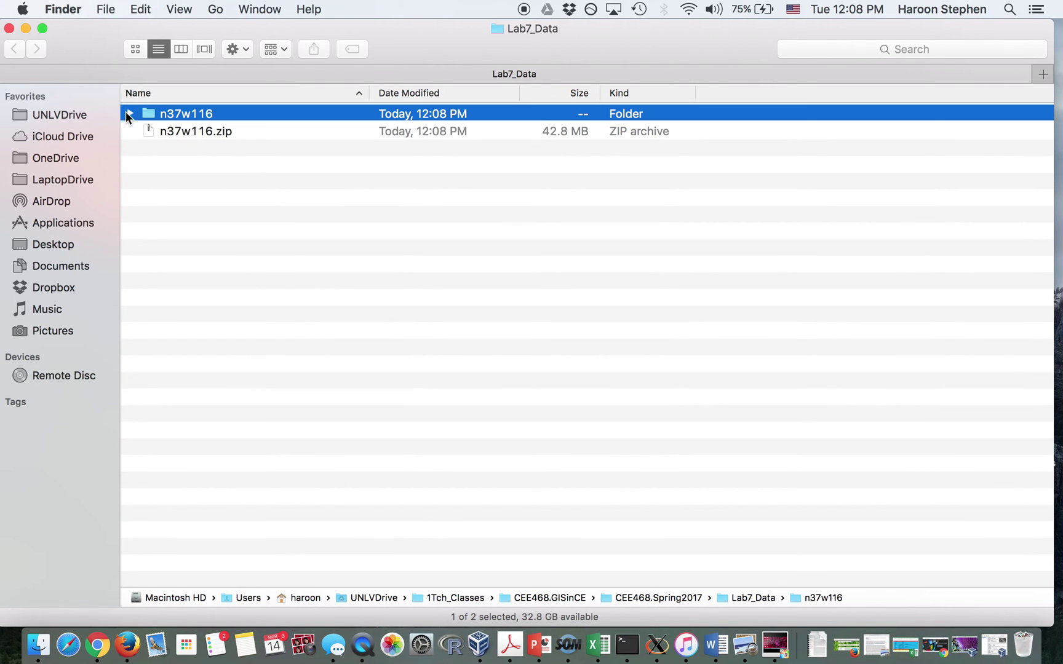
pyautogui.click(129, 114)
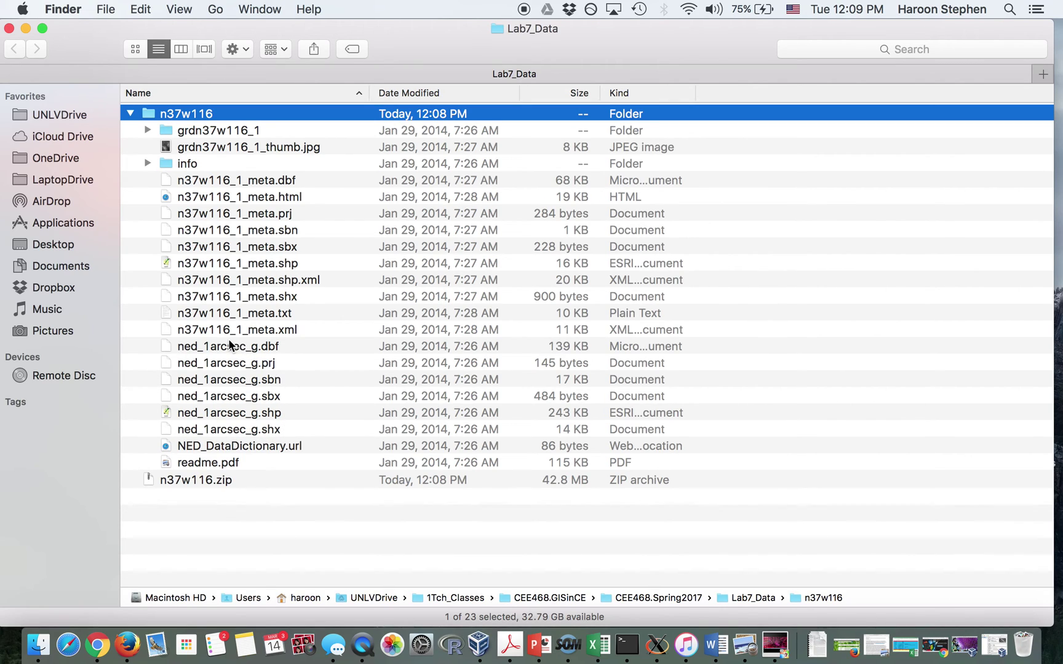
pyautogui.click(148, 130)
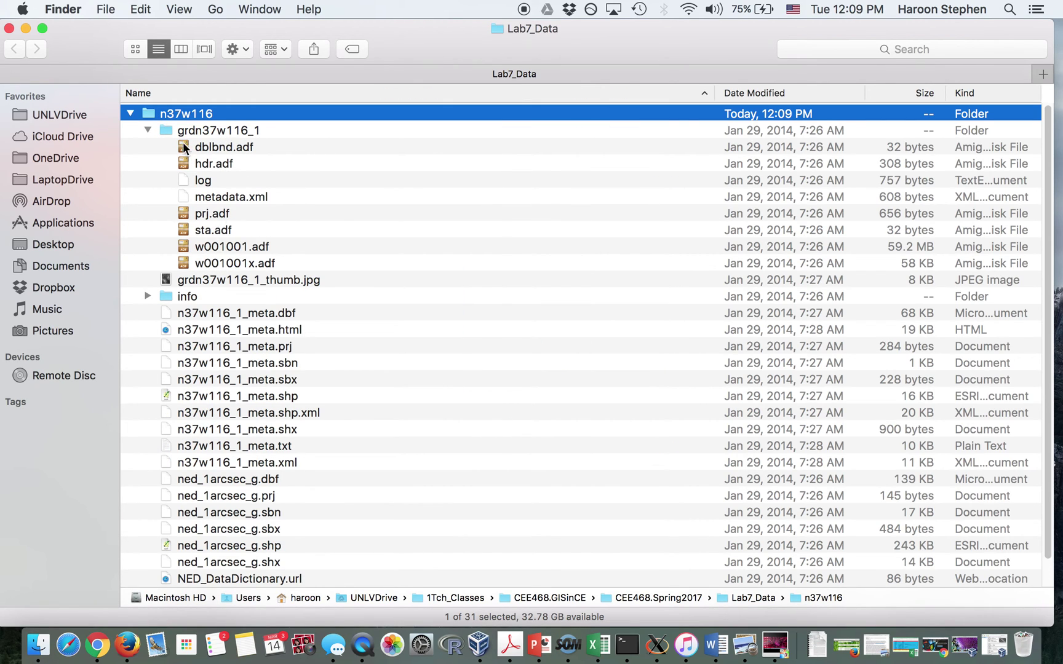
pyautogui.click(148, 130)
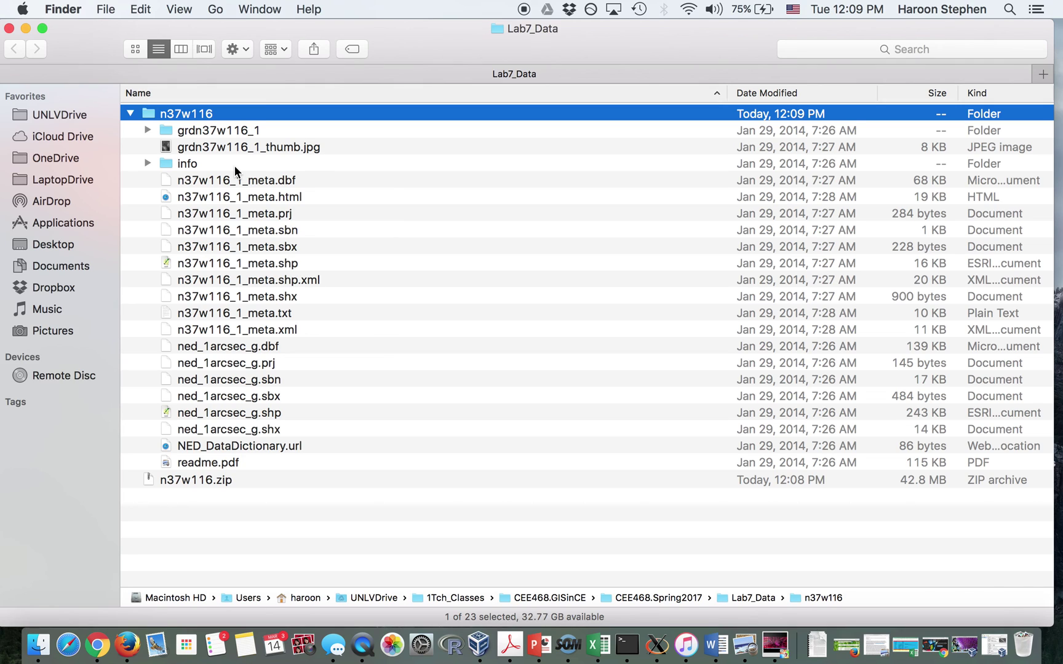
pyautogui.click(131, 114)
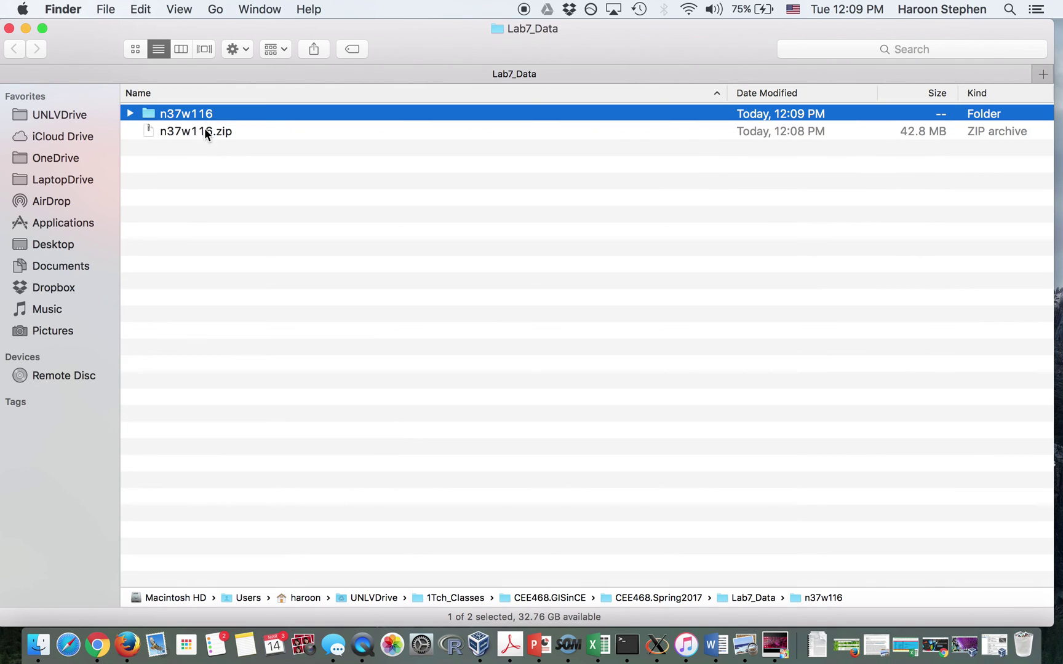